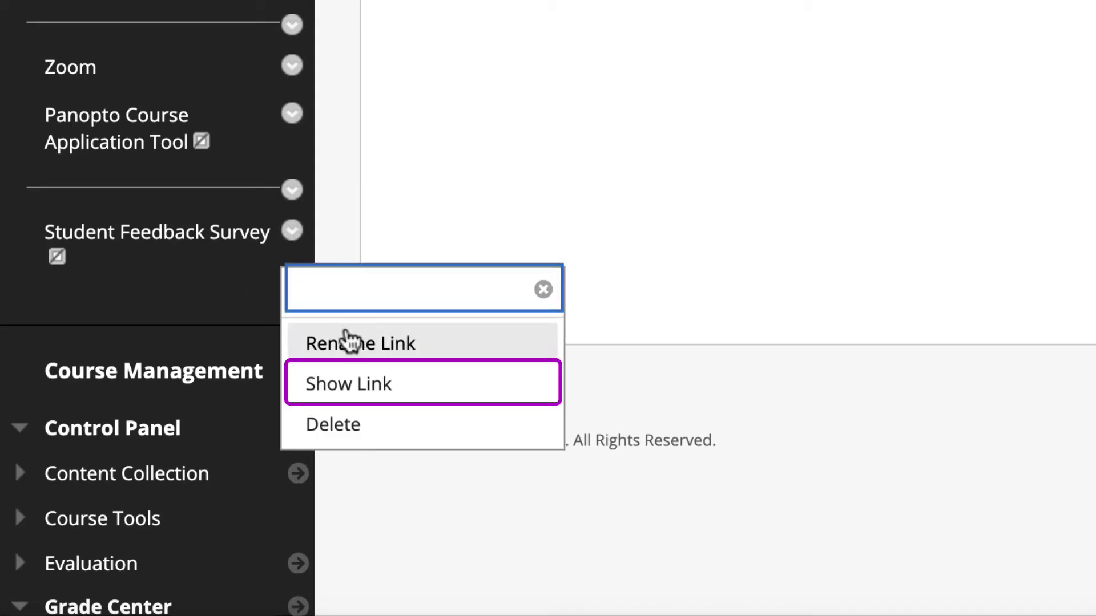
Show the Student Feedback Survey link in the course menu and make the survey inside it available to students
click(451, 388)
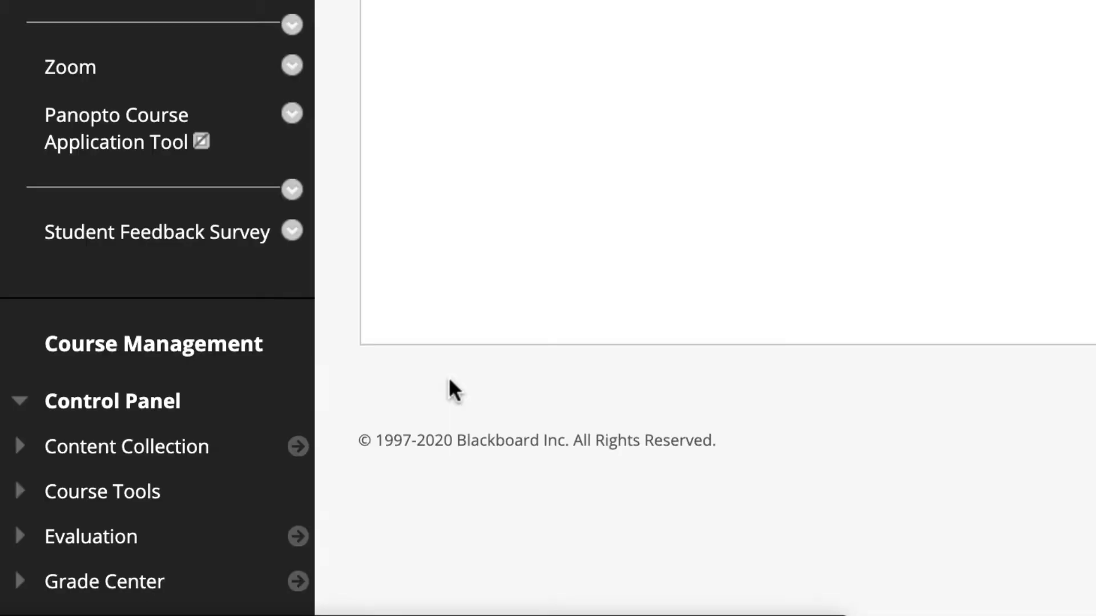
click(217, 245)
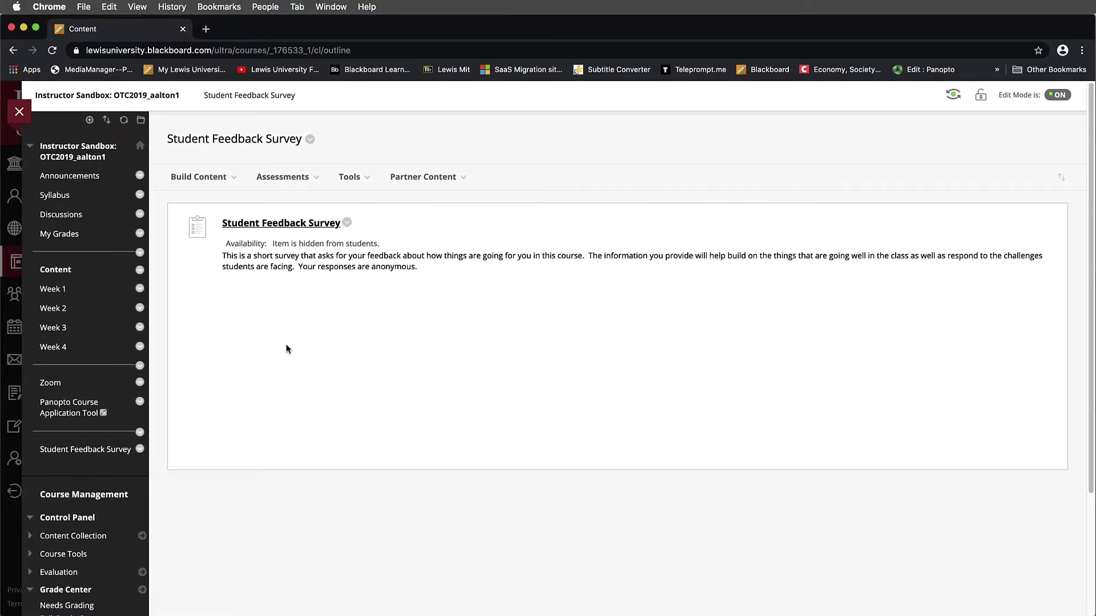
click(351, 228)
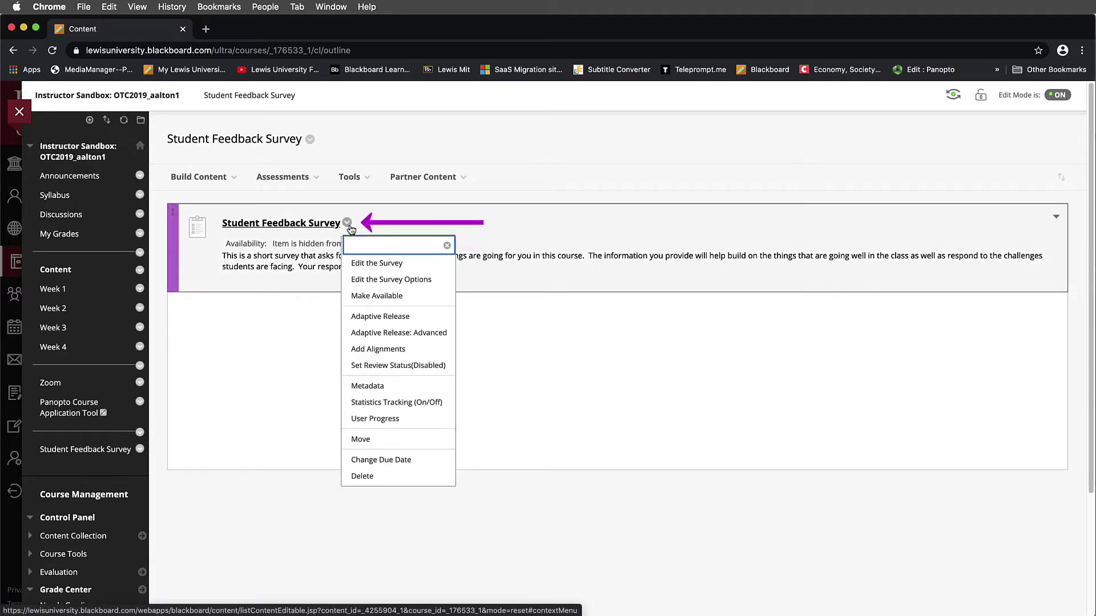
click(426, 298)
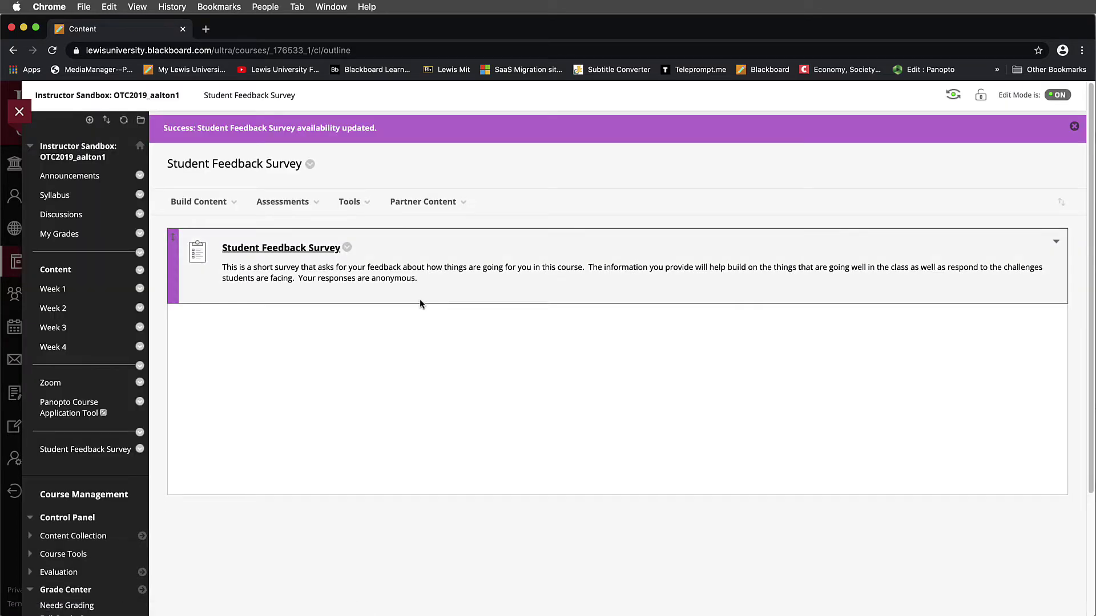
Preview the Student Feedback Survey and read through its instructions and questions down to the end
click(281, 247)
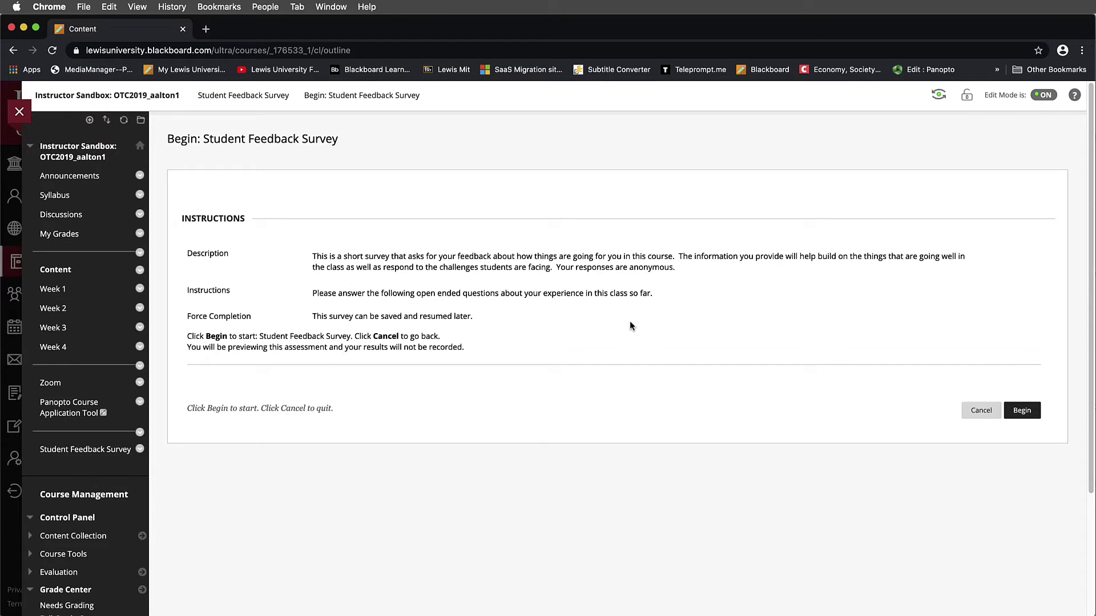
click(1028, 412)
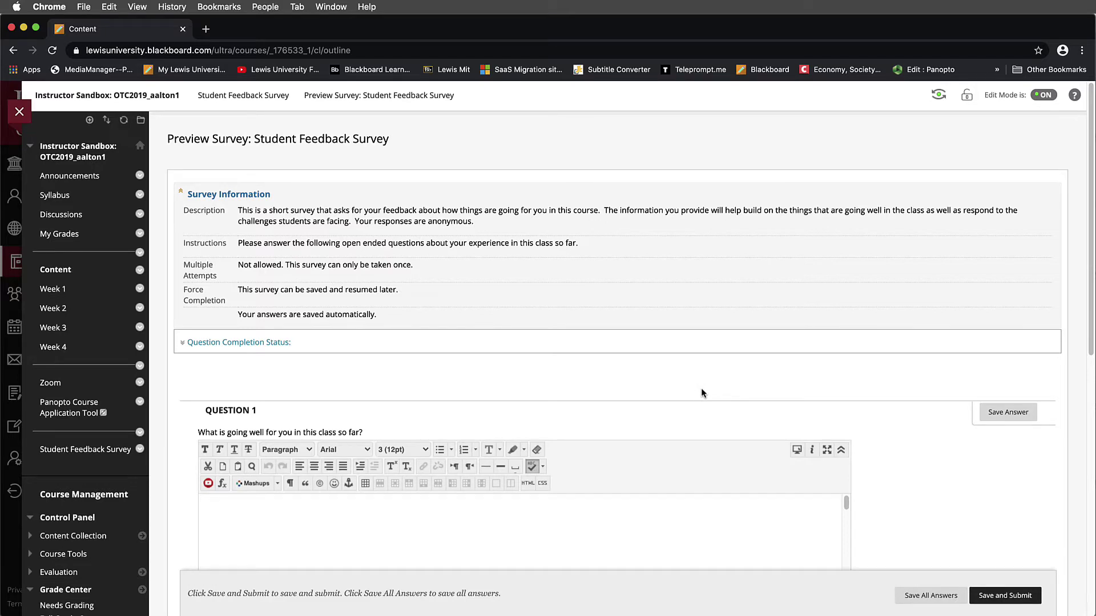
scroll(702, 393, down, 3)
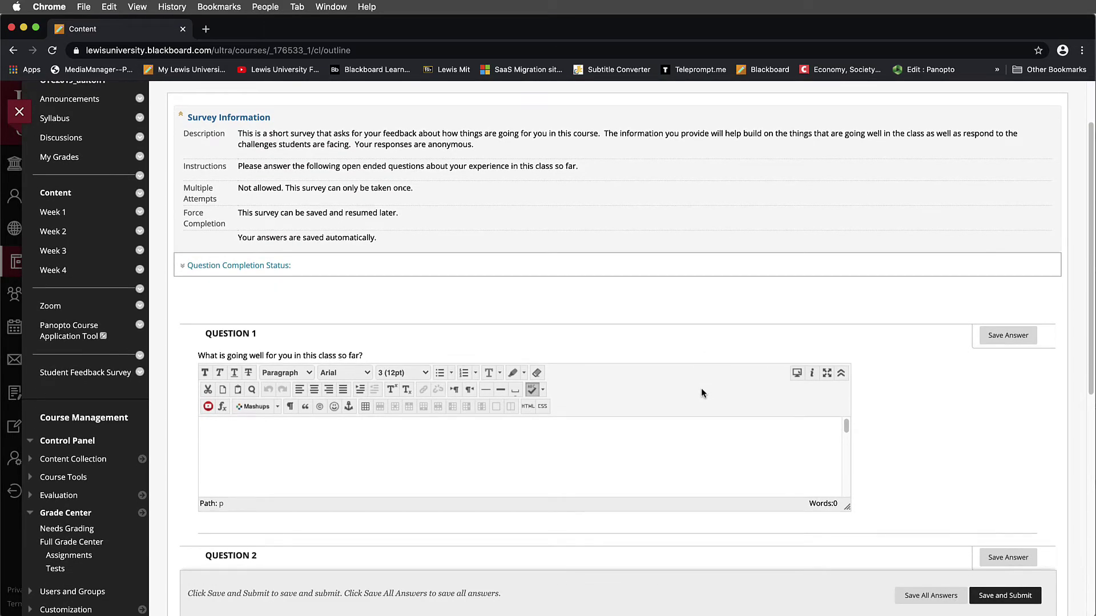
scroll(701, 389, down, 8)
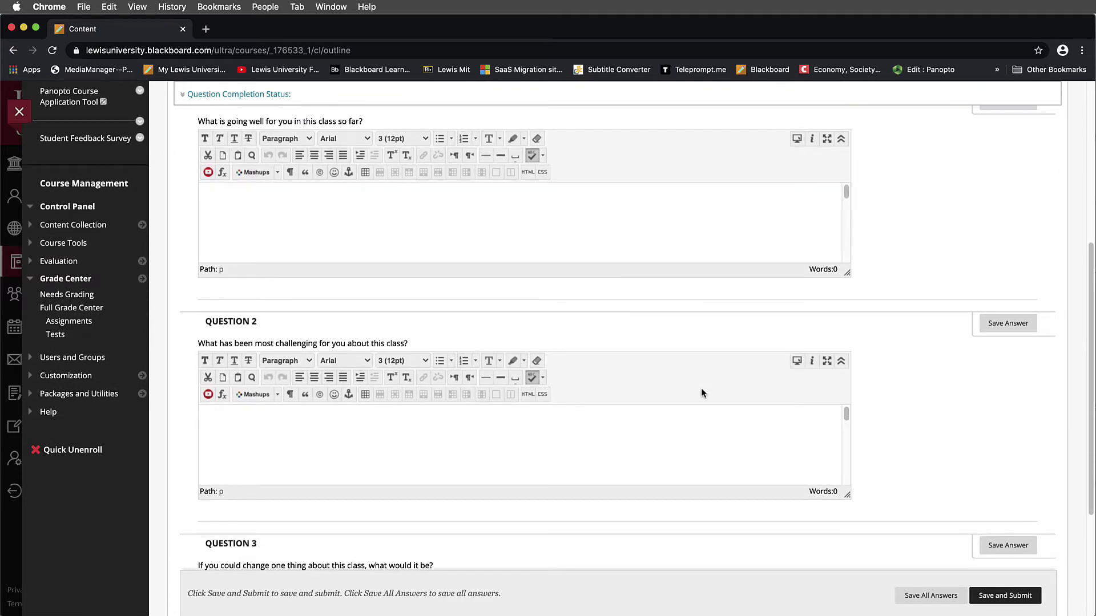
scroll(702, 393, down, 7)
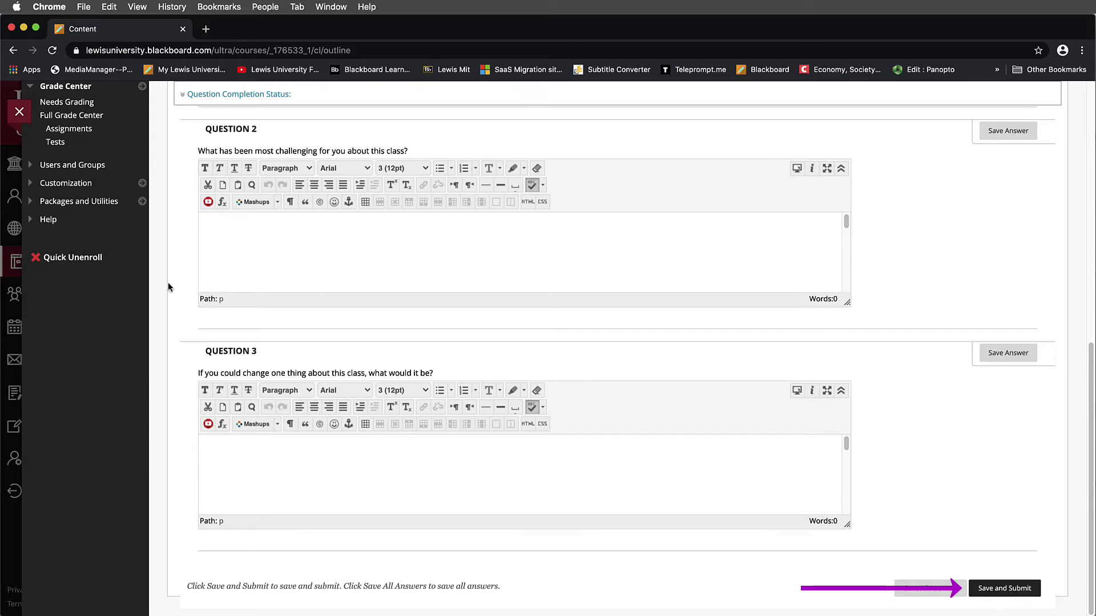
Leave the preview for the Full Grade Center and view the actions available for the Student Feedback Survey column, including Download Results
scroll(52, 264, up, 3)
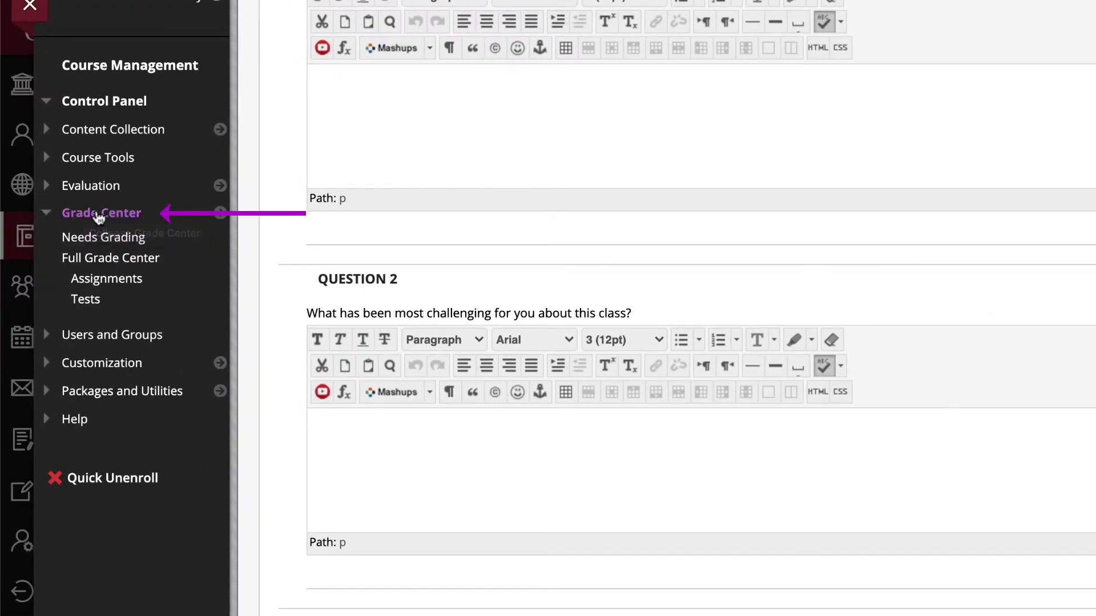
click(175, 264)
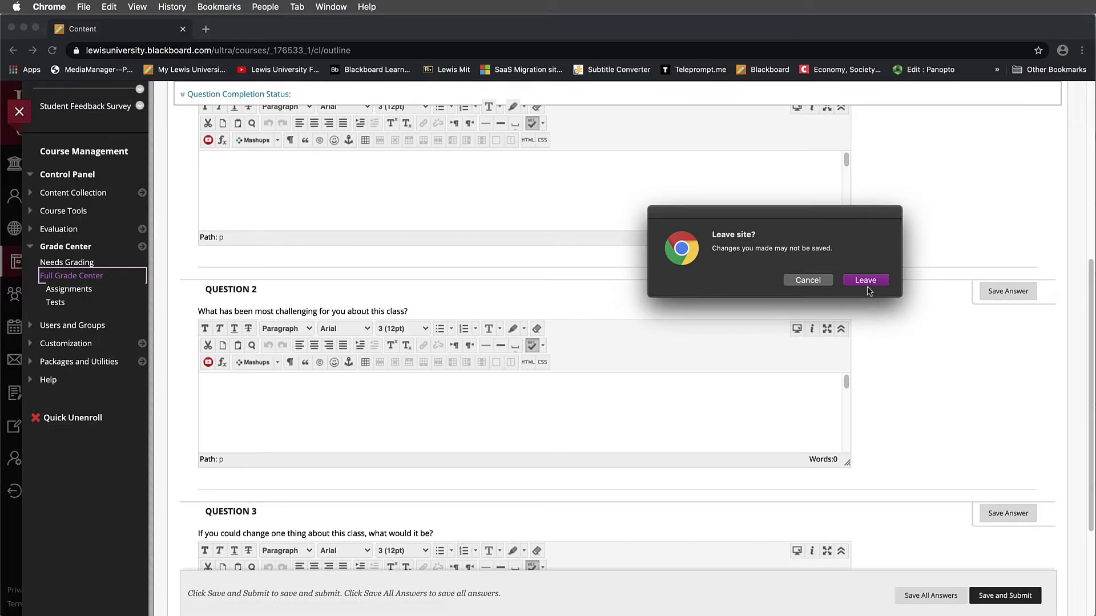
click(866, 285)
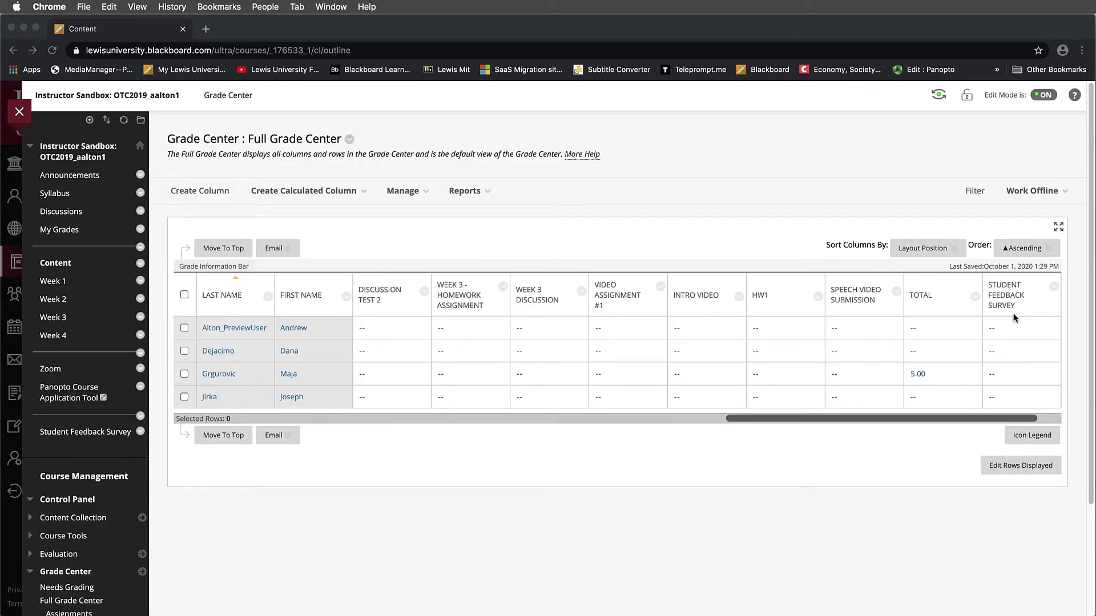
click(1054, 288)
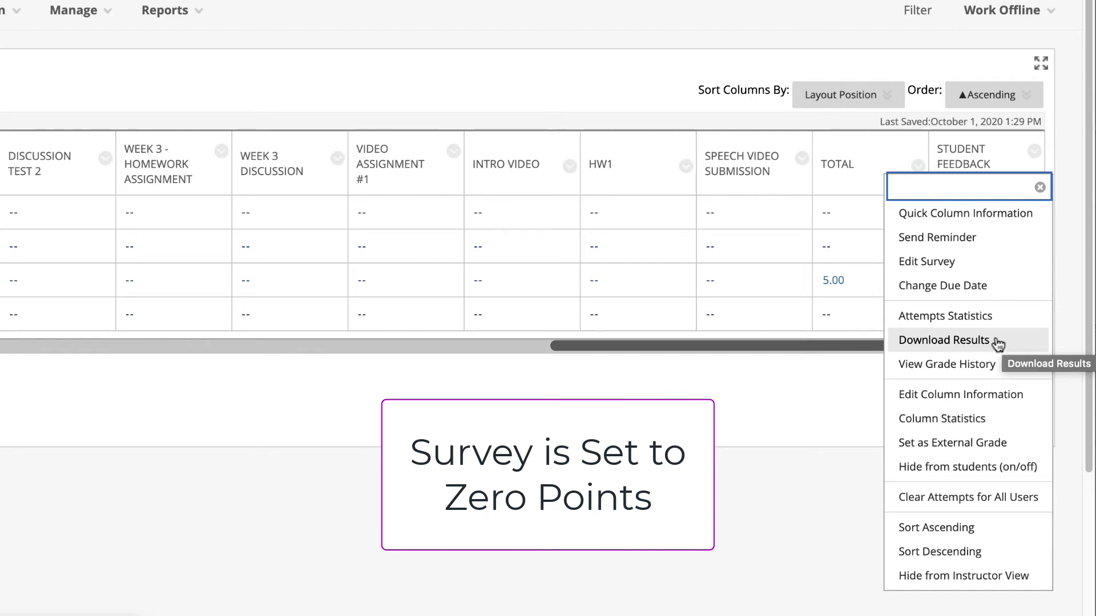
click(746, 411)
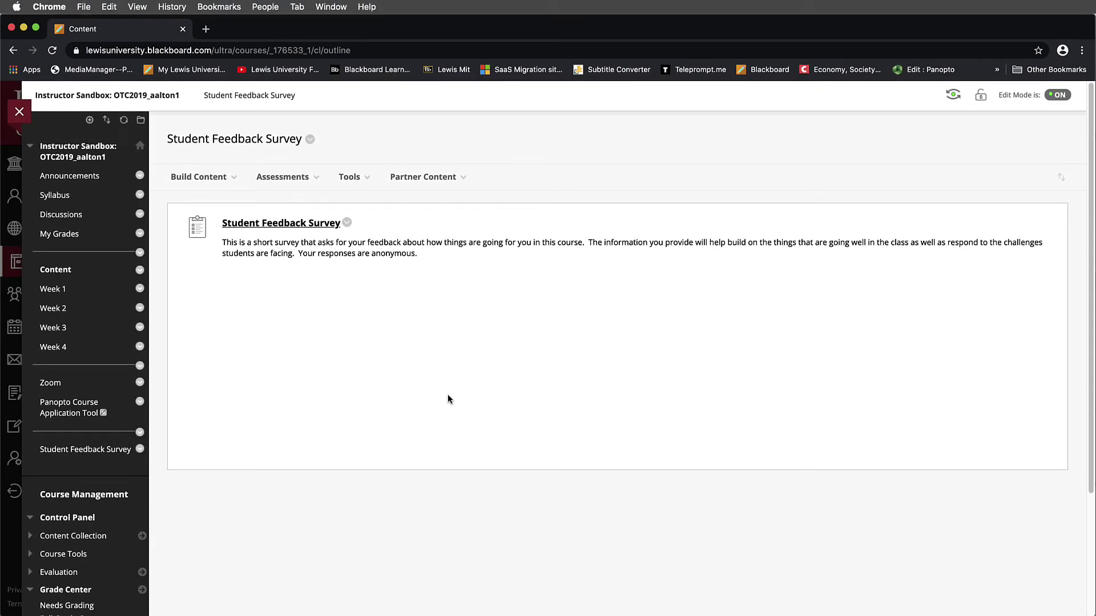
Exit the current course and open the May Institute 2020 Ultra Sandbox course from the Sandbox Shells
click(21, 110)
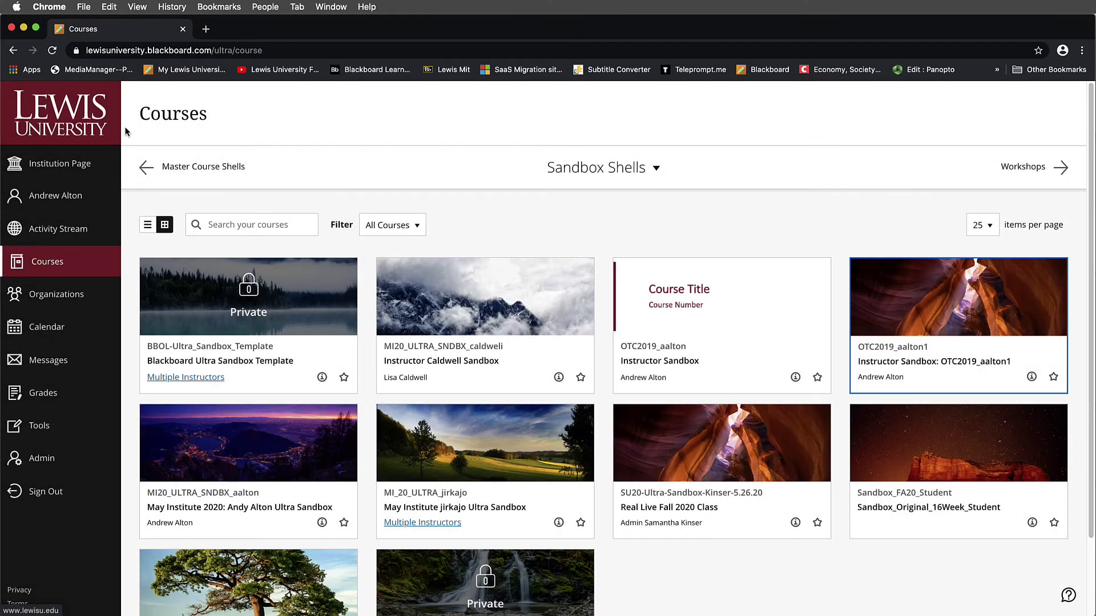
scroll(436, 235, down, 3)
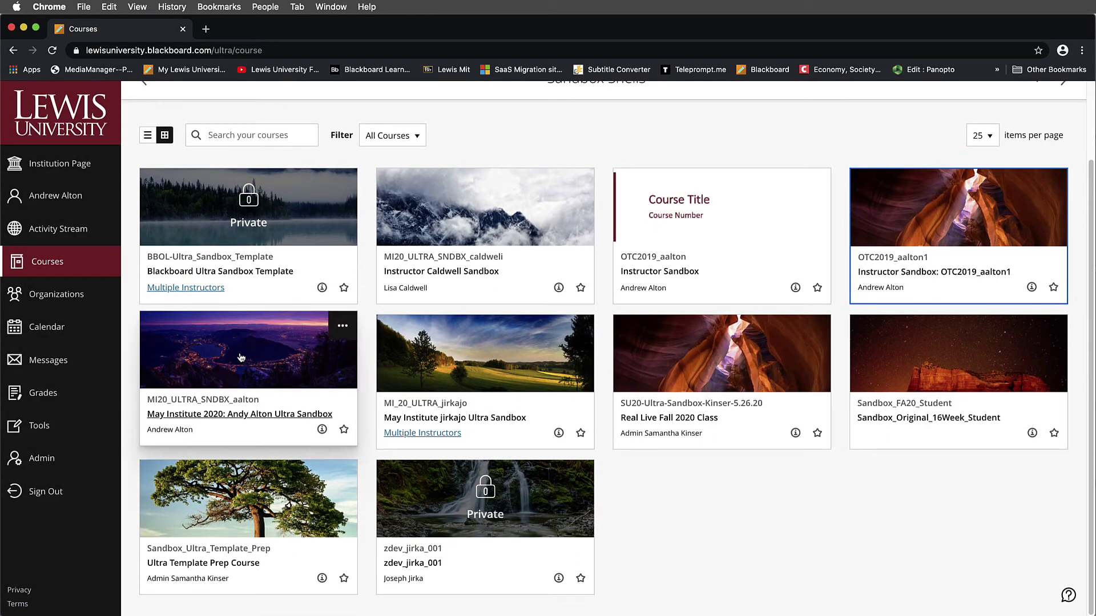
click(240, 358)
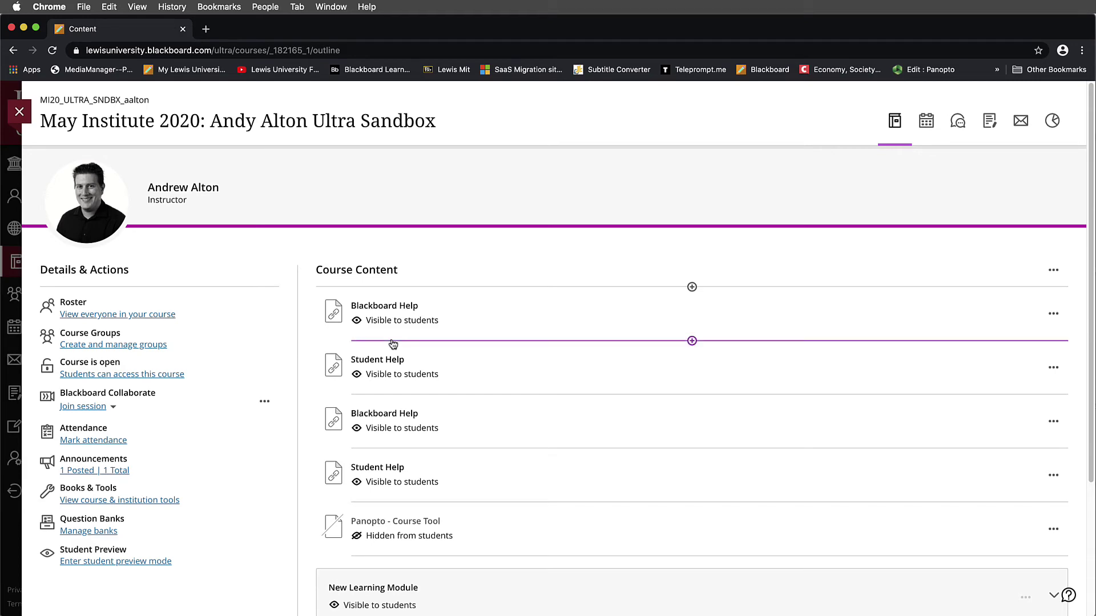
Set the Student Feedback Survey at the end of the course content to Hidden from students
scroll(393, 342, down, 3)
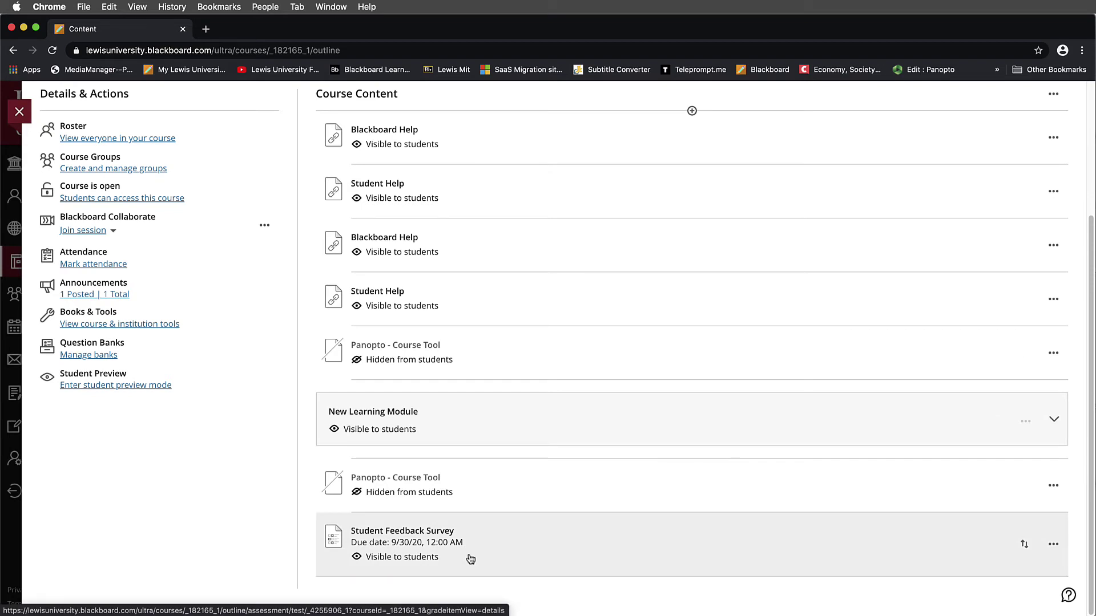
click(445, 558)
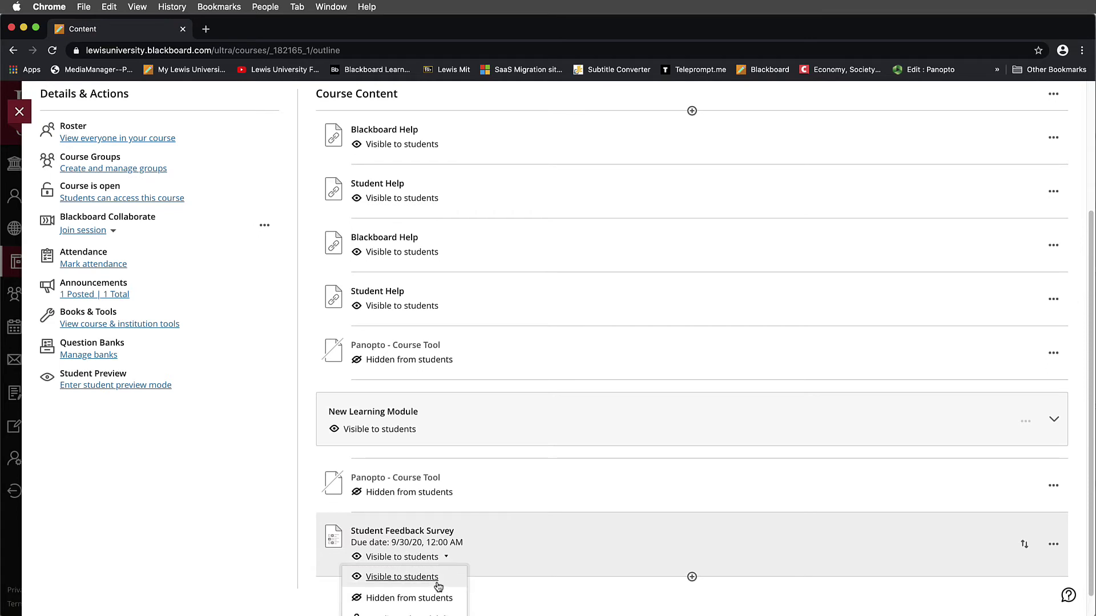
scroll(440, 571, down, 1)
click(435, 578)
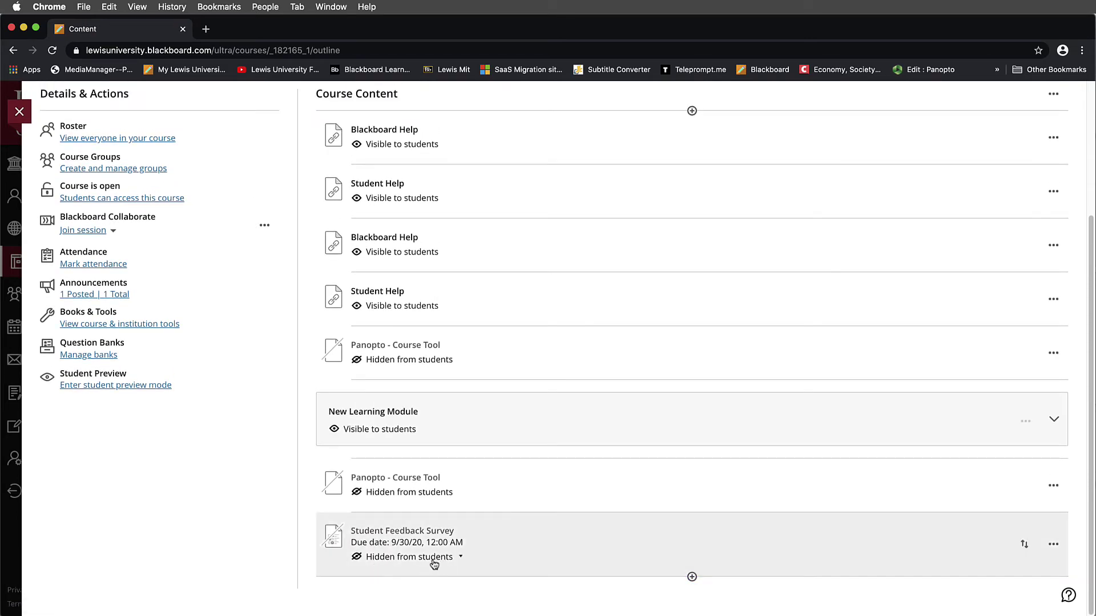
Set the Student Feedback Survey in the course content to Visible to students
click(461, 563)
scroll(459, 565, down, 1)
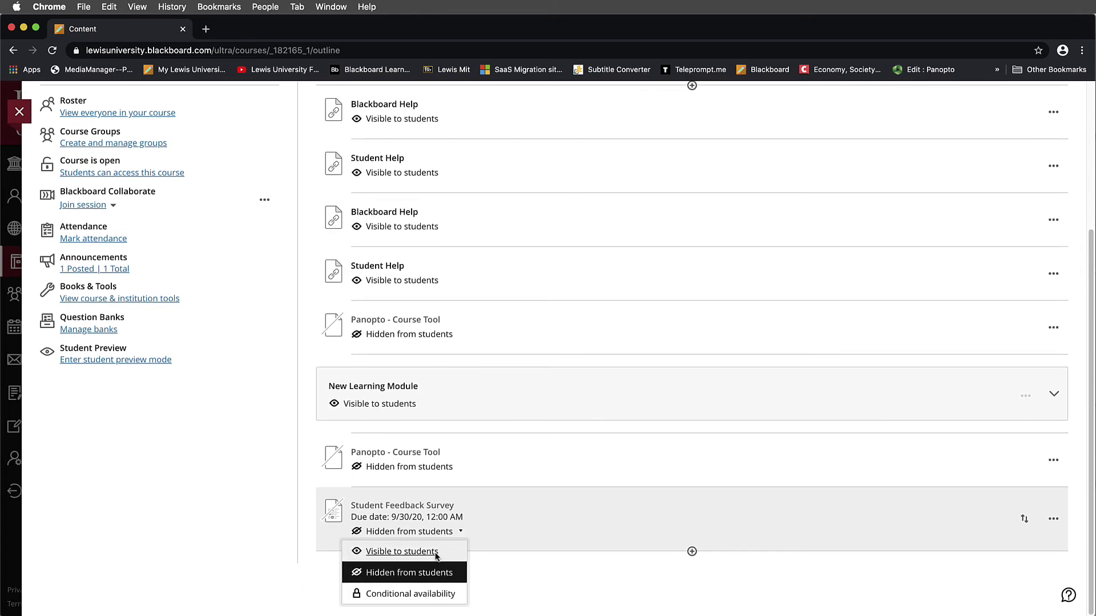
click(417, 553)
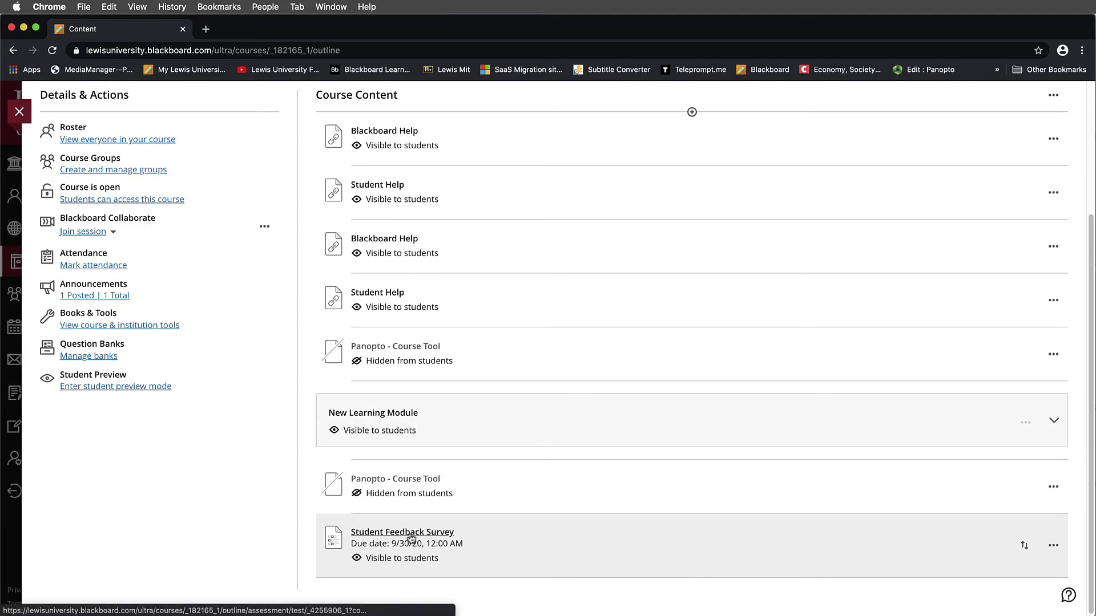
Open the Student Feedback Survey's test settings and look over the details and the grade category choices
click(409, 532)
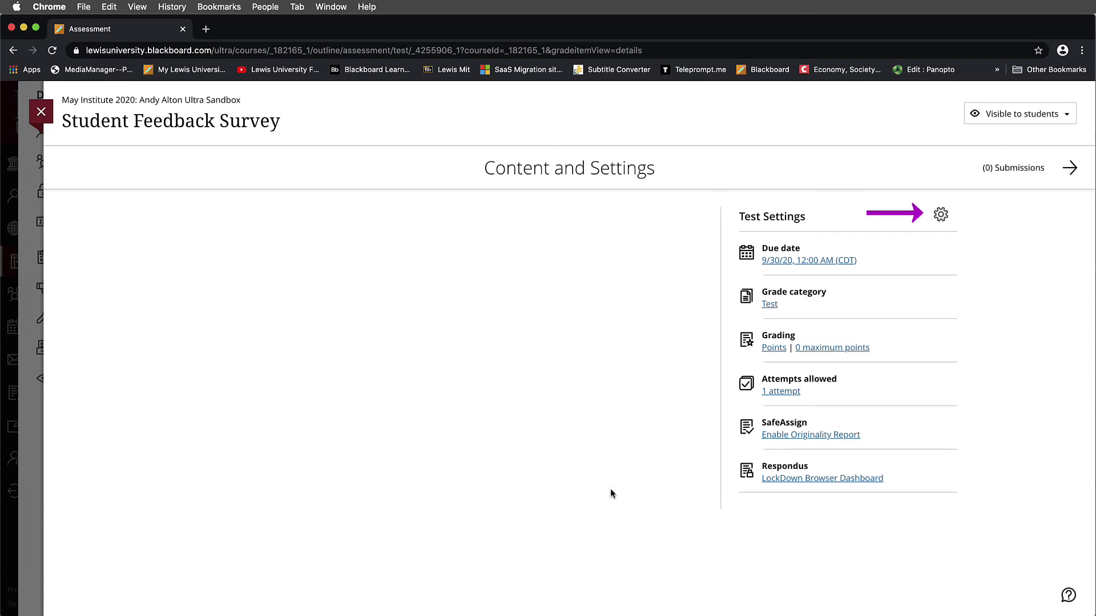
click(941, 215)
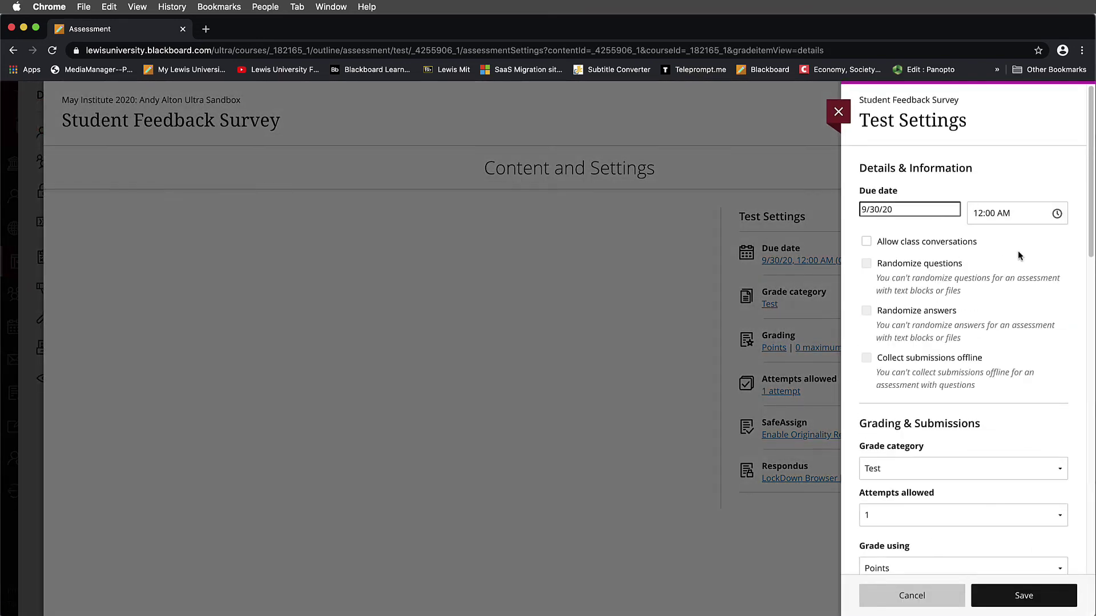
scroll(1018, 254, down, 3)
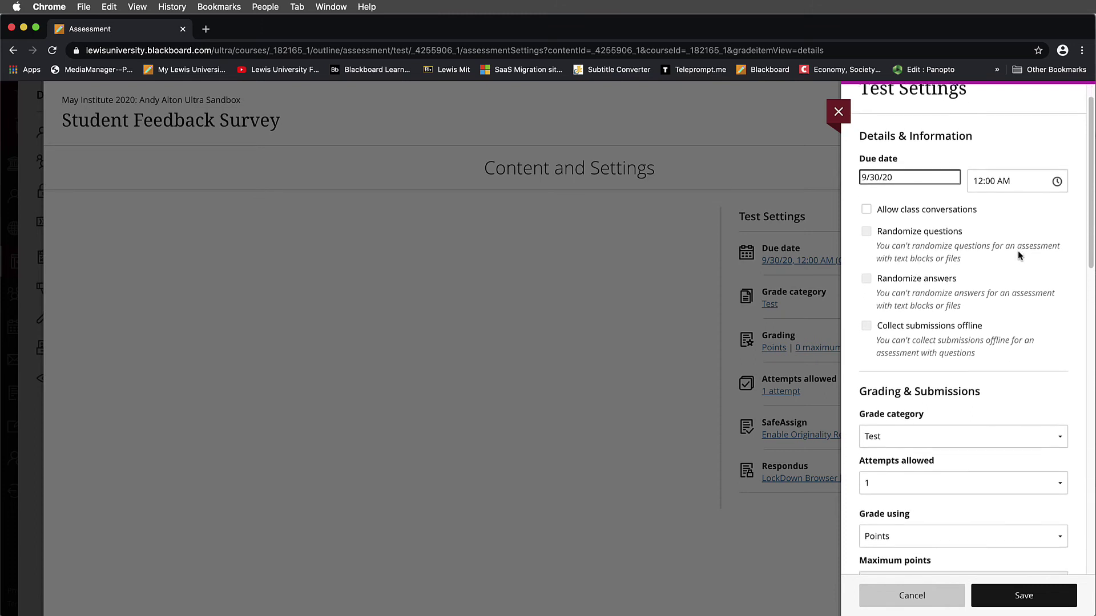
scroll(1019, 255, down, 3)
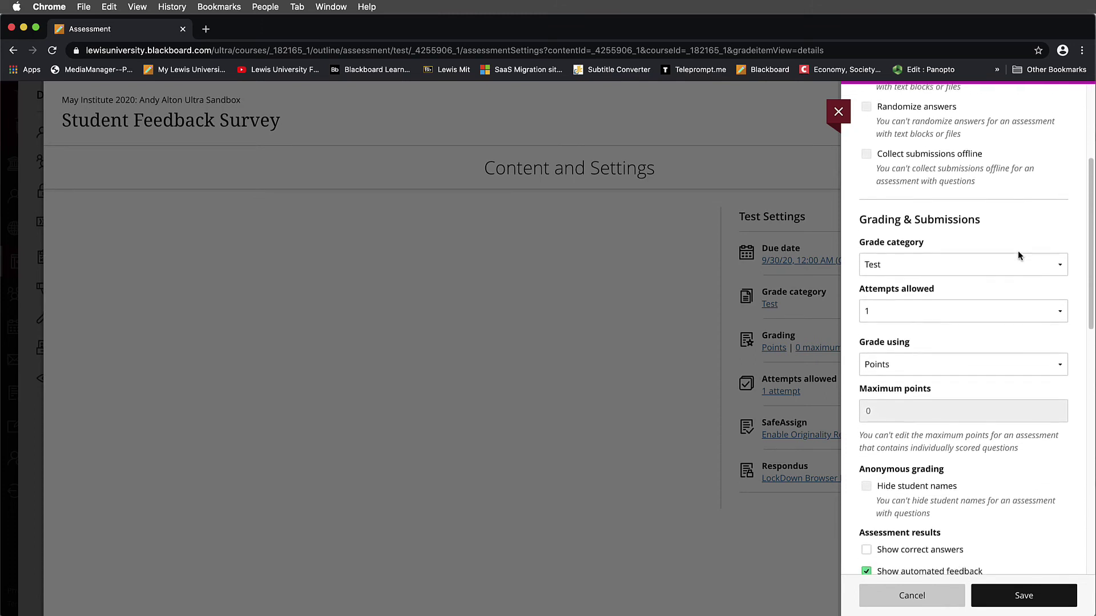
click(1019, 254)
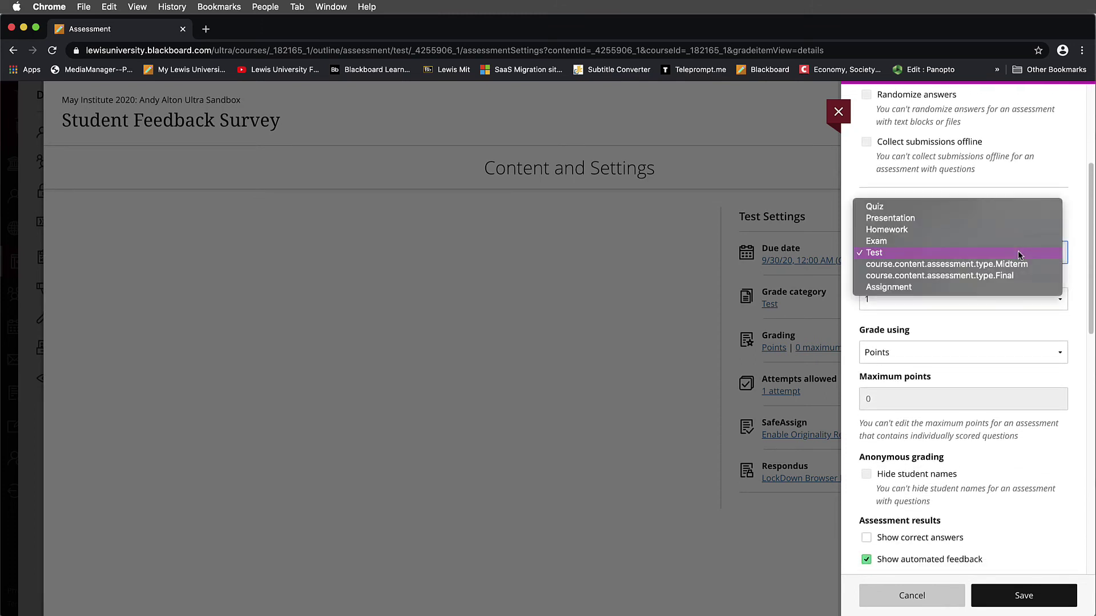
click(847, 192)
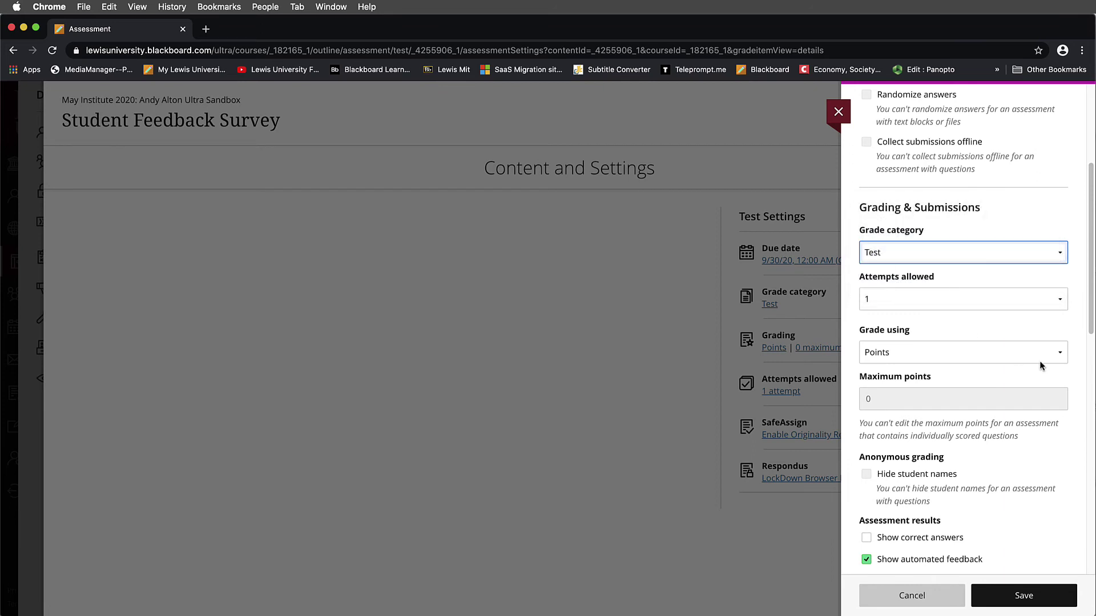
Examine the survey's remaining grading, results and security settings without saving, and return from its submissions to Content and Settings
scroll(1040, 360, down, 2)
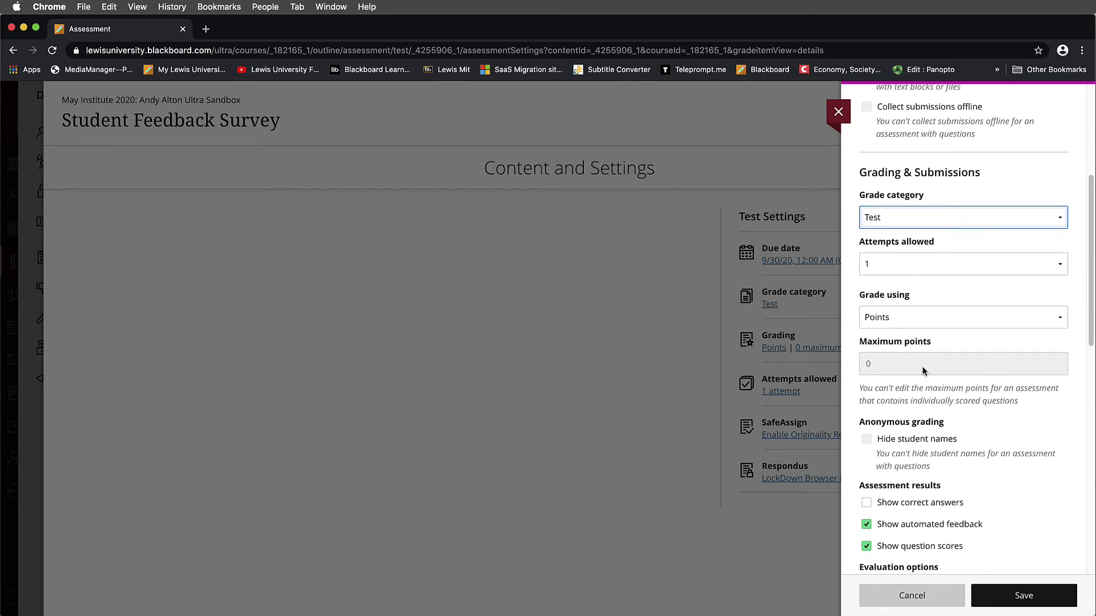
scroll(914, 369, down, 3)
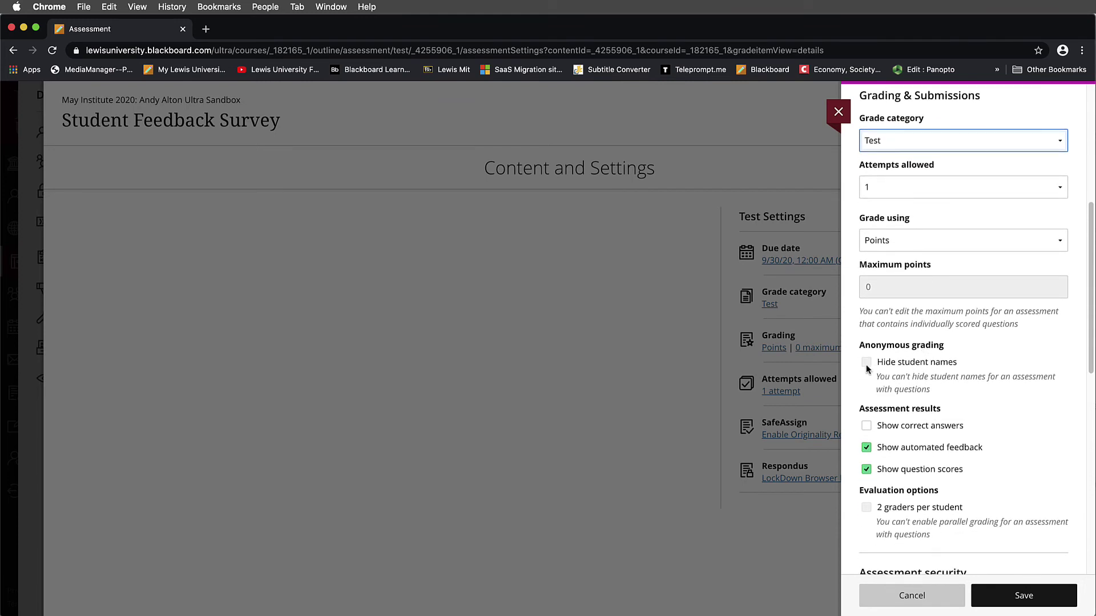
scroll(1039, 379, down, 4)
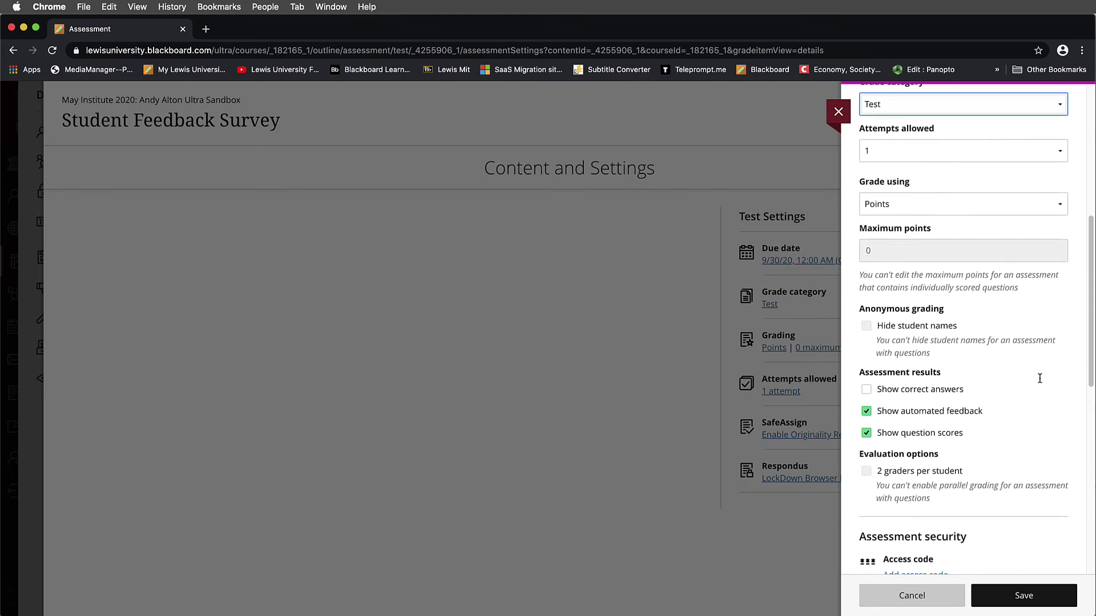
scroll(1040, 380, down, 3)
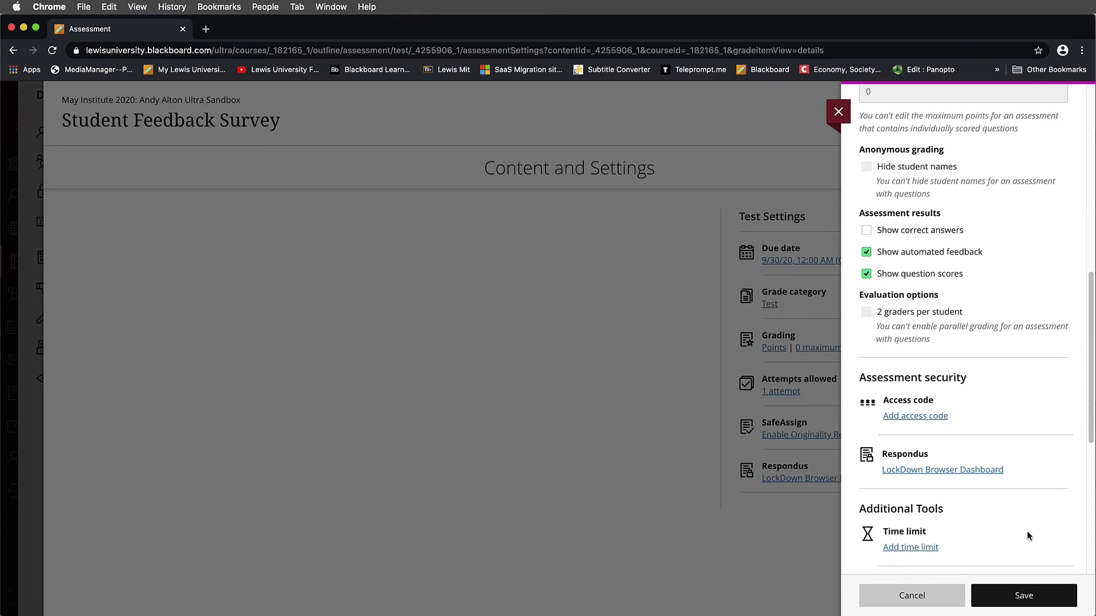
click(912, 596)
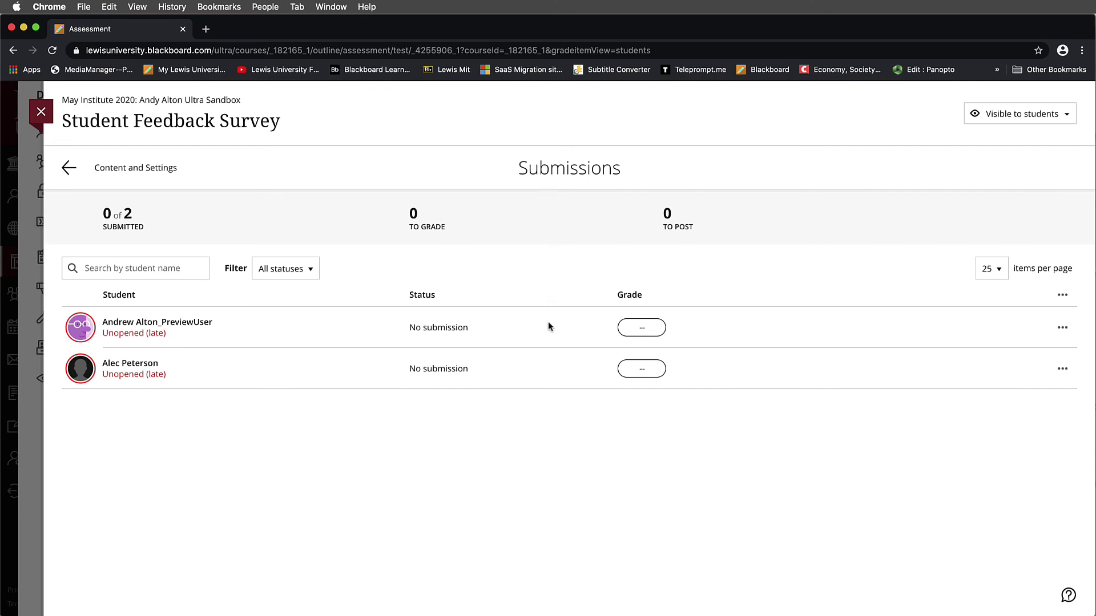
click(130, 169)
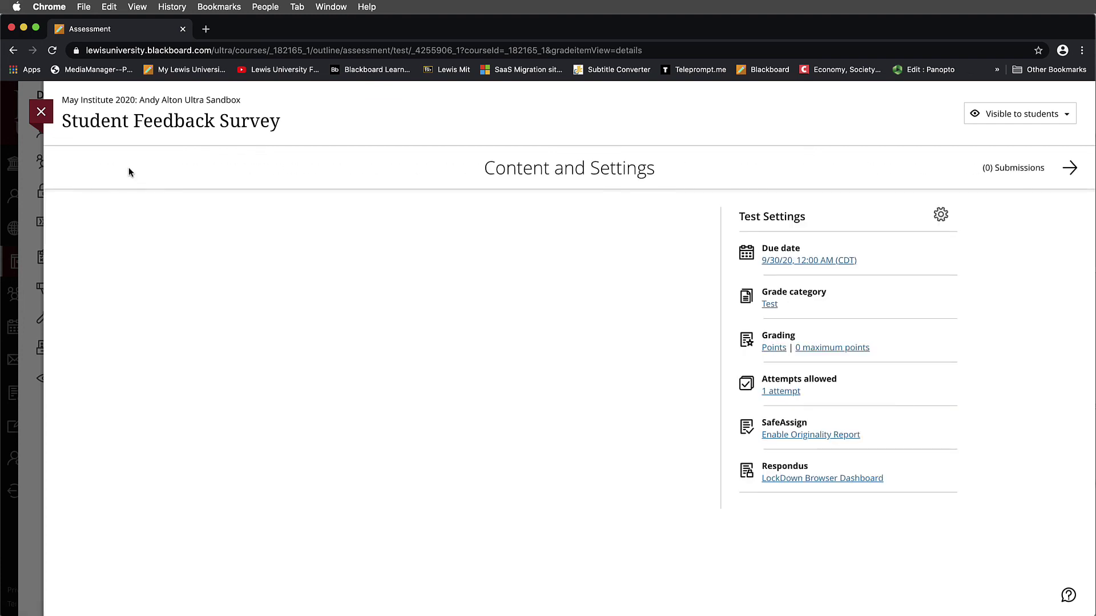